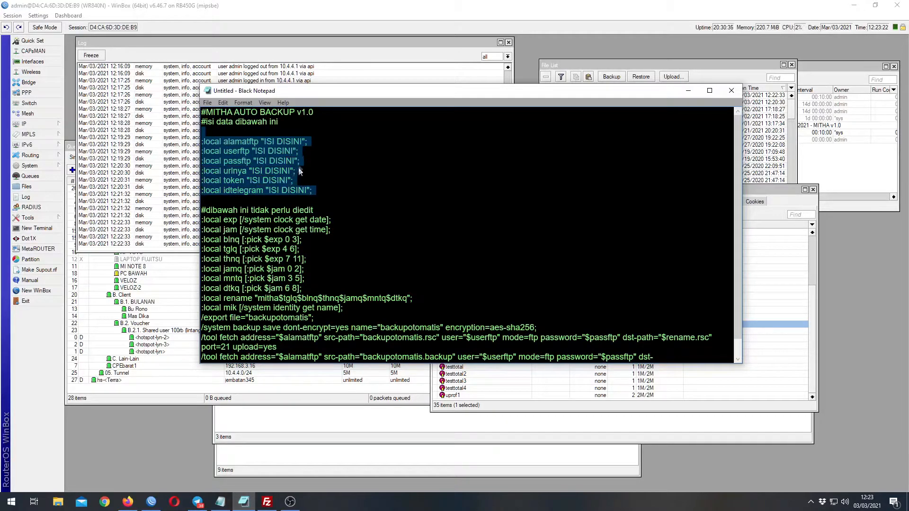
# - Examine the script's "ISI DISINI" placeholders for alamatftp, userftp, passftp, urlnya, token and idtelegram, and put the script text away
pyautogui.click(277, 142)
pyautogui.moveTo(264, 142); pyautogui.dragTo(301, 141)
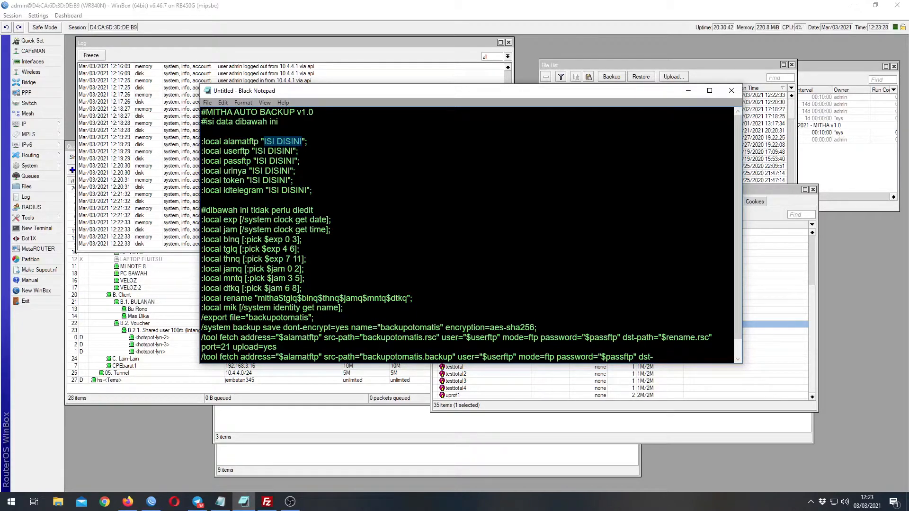
pyautogui.click(281, 142)
pyautogui.moveTo(256, 151); pyautogui.dragTo(275, 151)
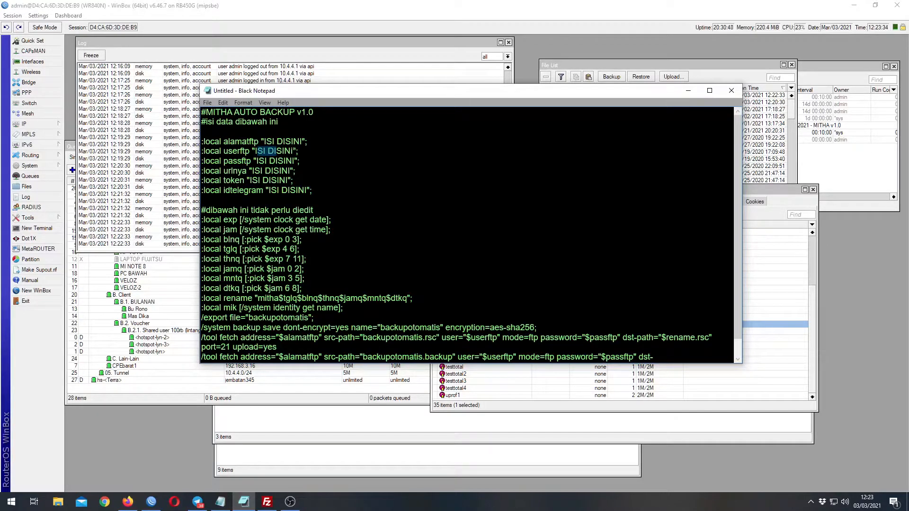
pyautogui.moveTo(256, 161); pyautogui.dragTo(294, 161)
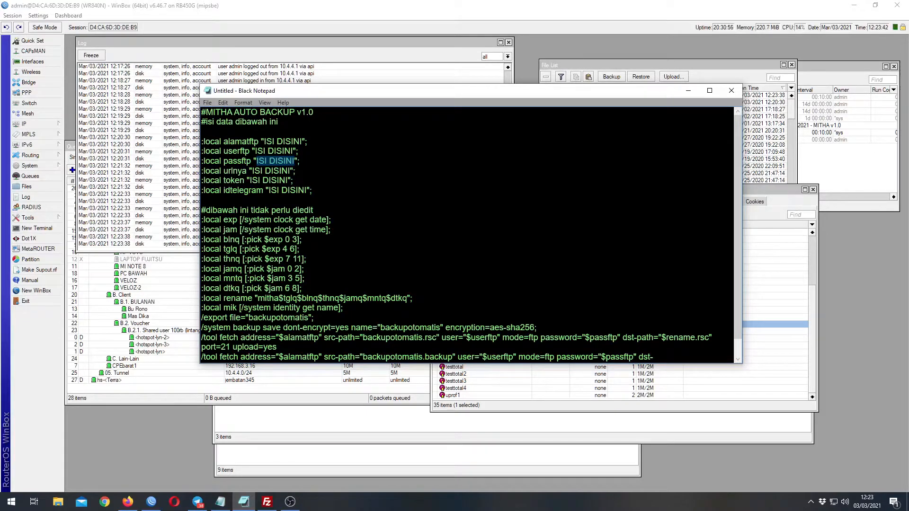
pyautogui.moveTo(254, 171); pyautogui.dragTo(289, 171)
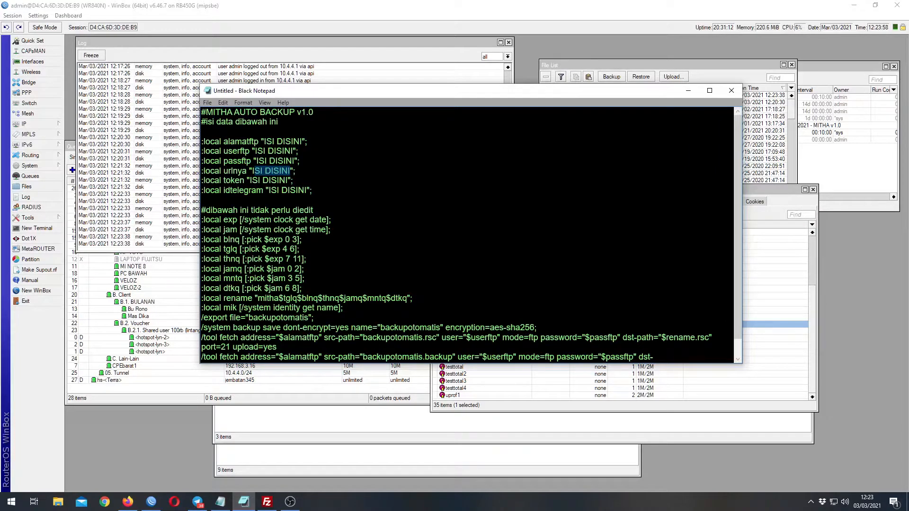
pyautogui.click(270, 180)
pyautogui.click(281, 190)
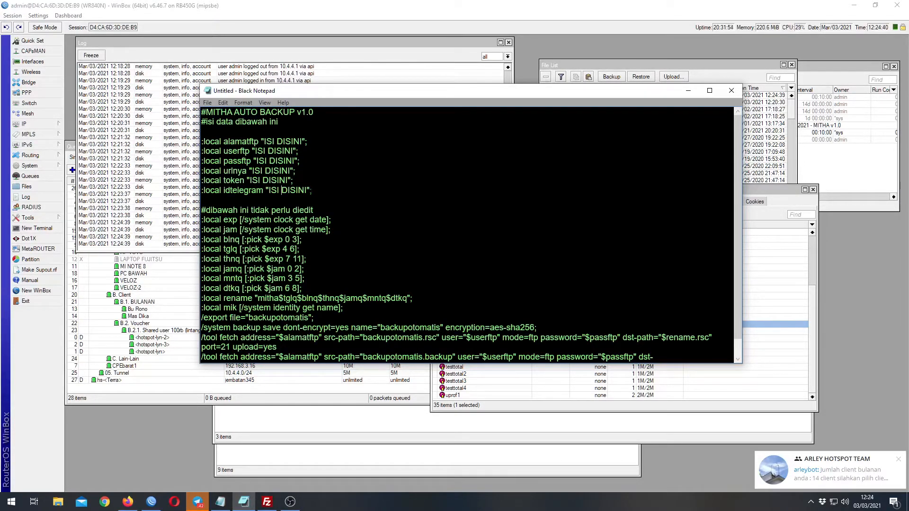
pyautogui.moveTo(312, 190); pyautogui.dragTo(202, 142)
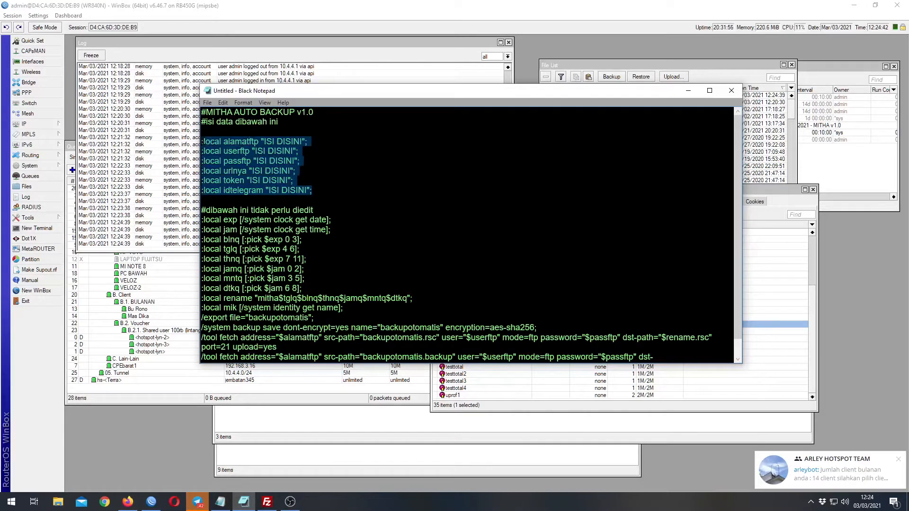
pyautogui.moveTo(312, 190); pyautogui.dragTo(202, 141)
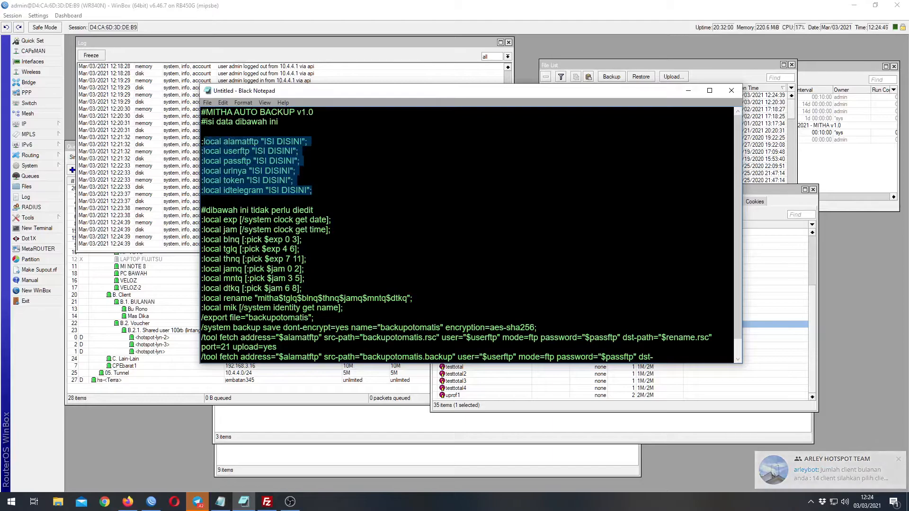
pyautogui.click(688, 90)
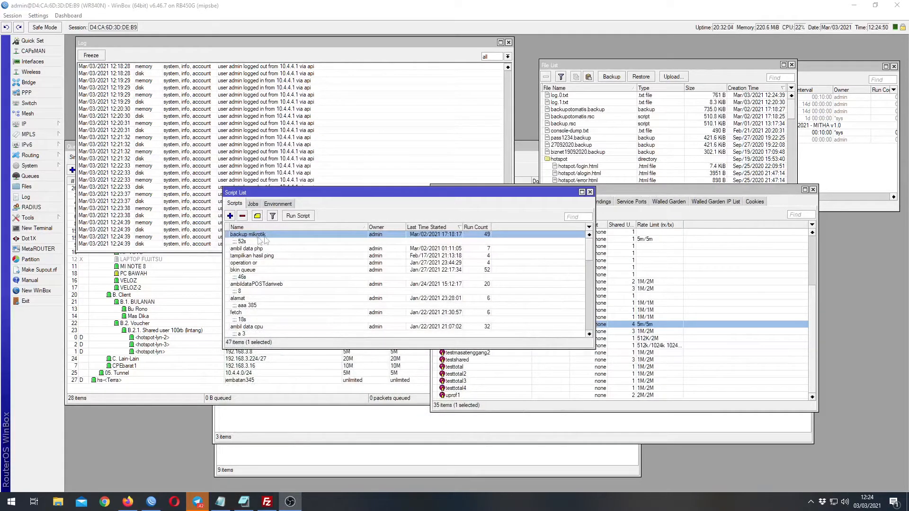
# - Open a new scheduler entry to examine its Interval and On Event fields, and discard it
pyautogui.click(44, 166)
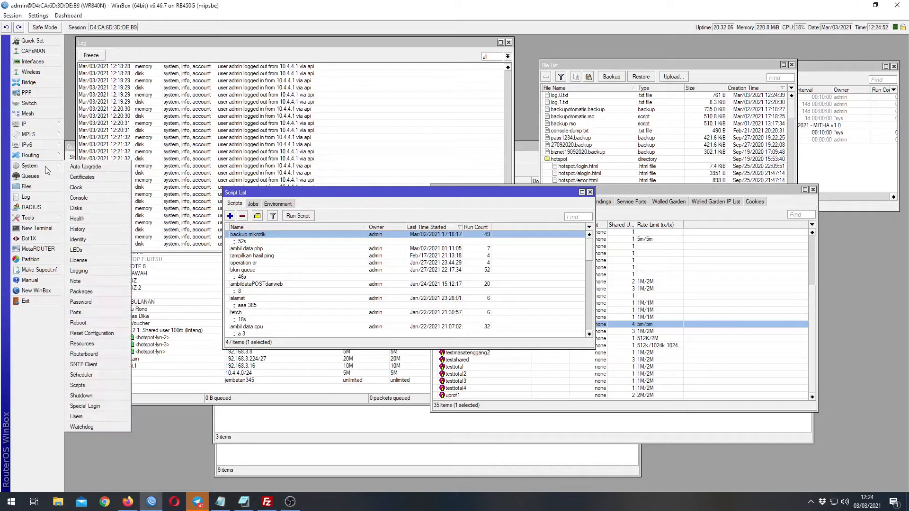
pyautogui.click(254, 240)
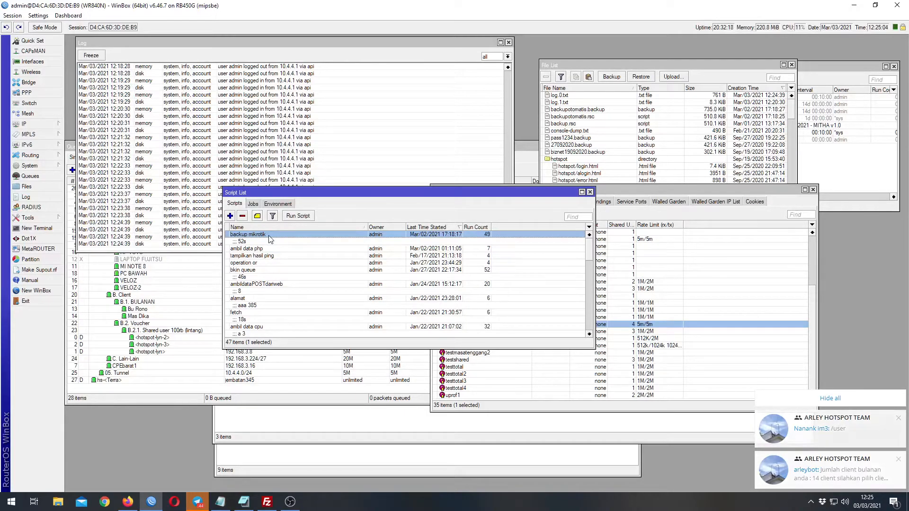
pyautogui.click(47, 167)
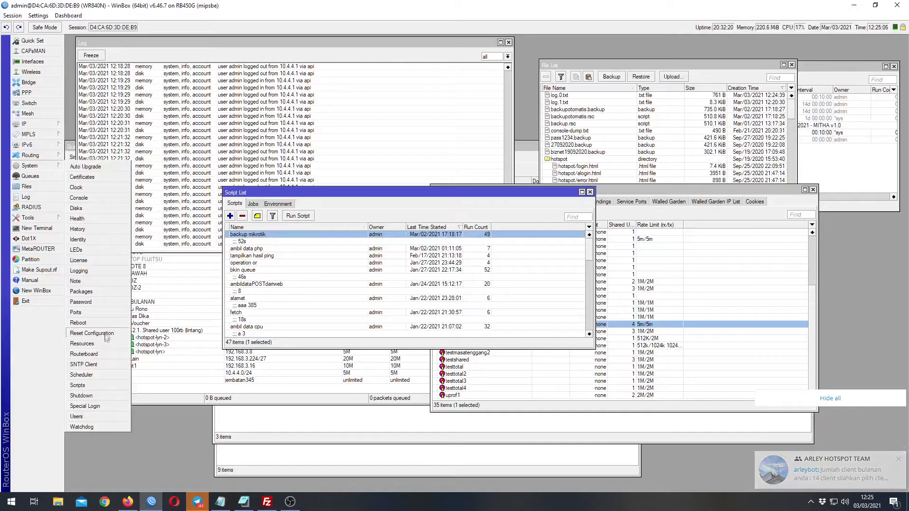
pyautogui.click(82, 375)
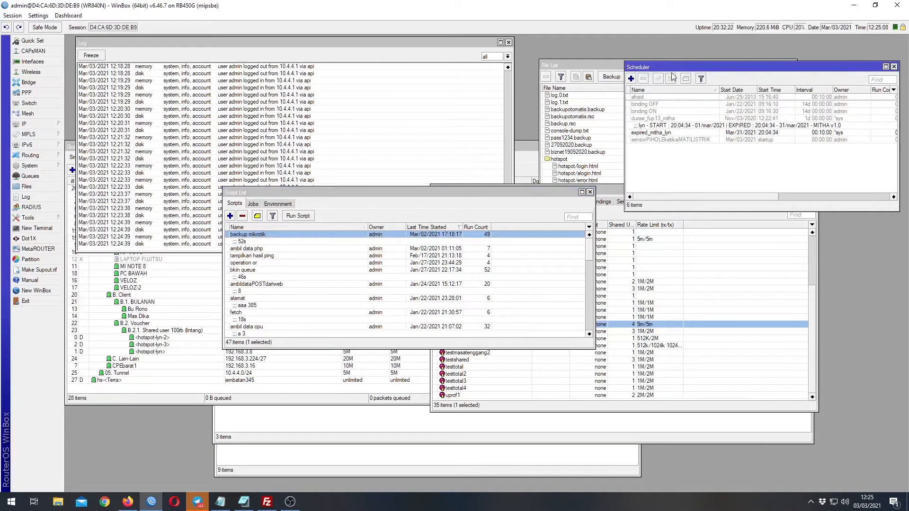
pyautogui.moveTo(674, 68); pyautogui.dragTo(527, 202)
pyautogui.click(485, 212)
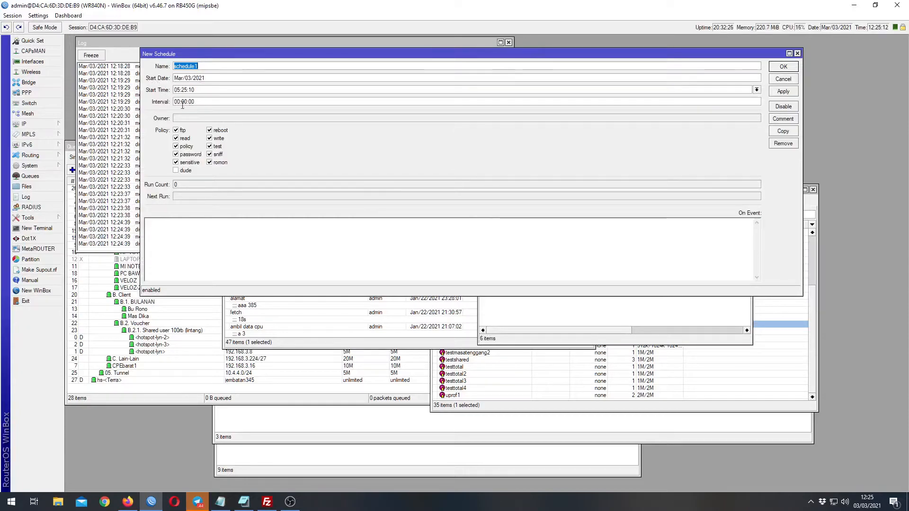
pyautogui.moveTo(174, 102); pyautogui.dragTo(184, 105)
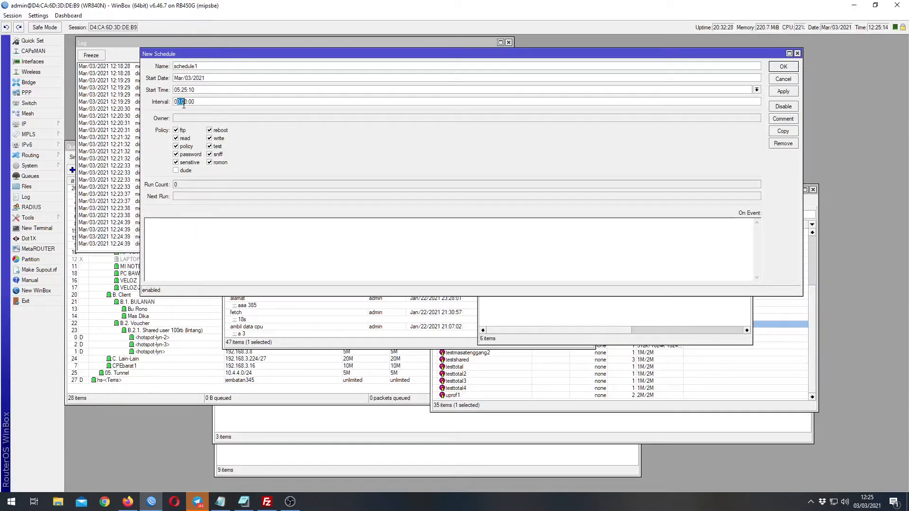
pyautogui.click(244, 233)
pyautogui.click(787, 79)
# - Run the "backup mikrotik" script from the script list
pyautogui.click(382, 237)
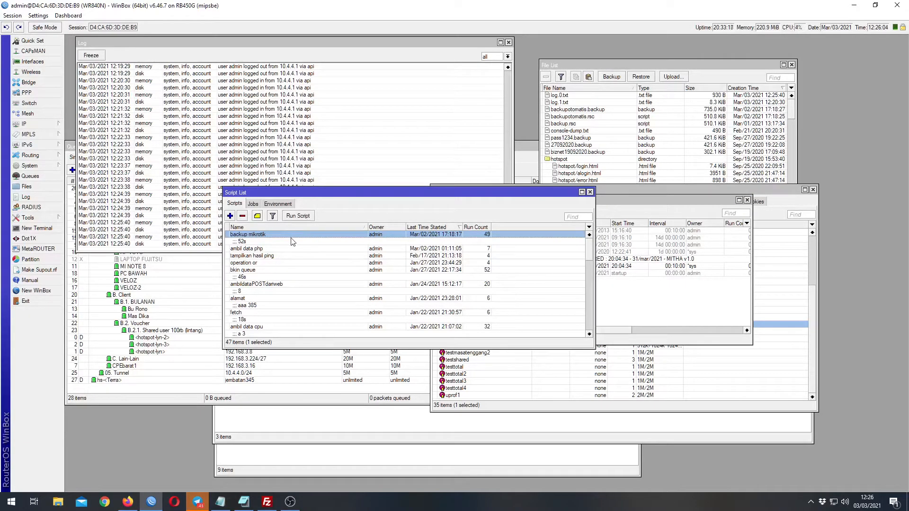
pyautogui.click(244, 501)
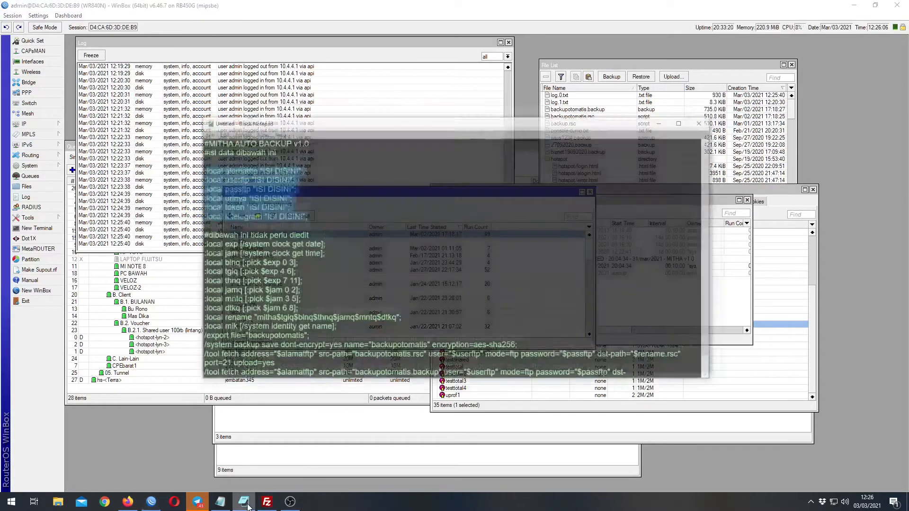
pyautogui.click(688, 90)
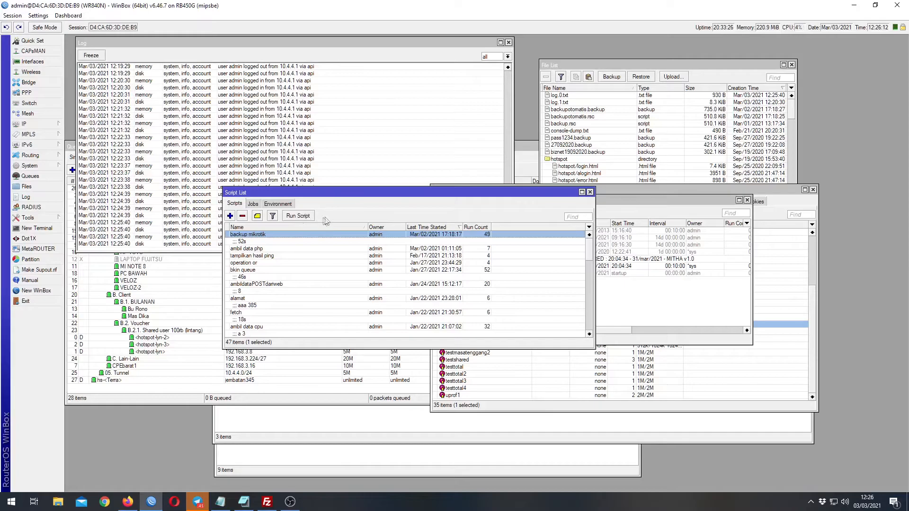
pyautogui.click(298, 219)
# - Check the router log for the FTP uploads and the alpha bot chat in Telegram for the backup file
pyautogui.moveTo(276, 507)
pyautogui.click(197, 502)
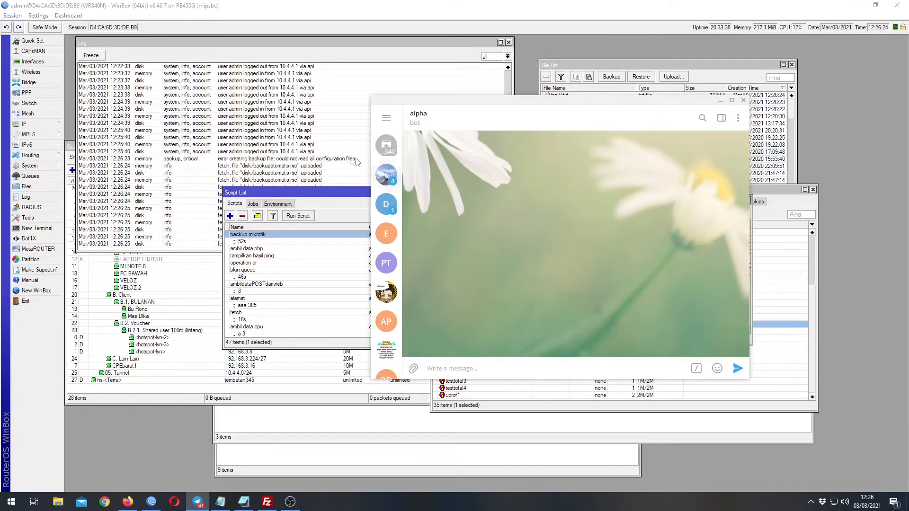
pyautogui.click(326, 149)
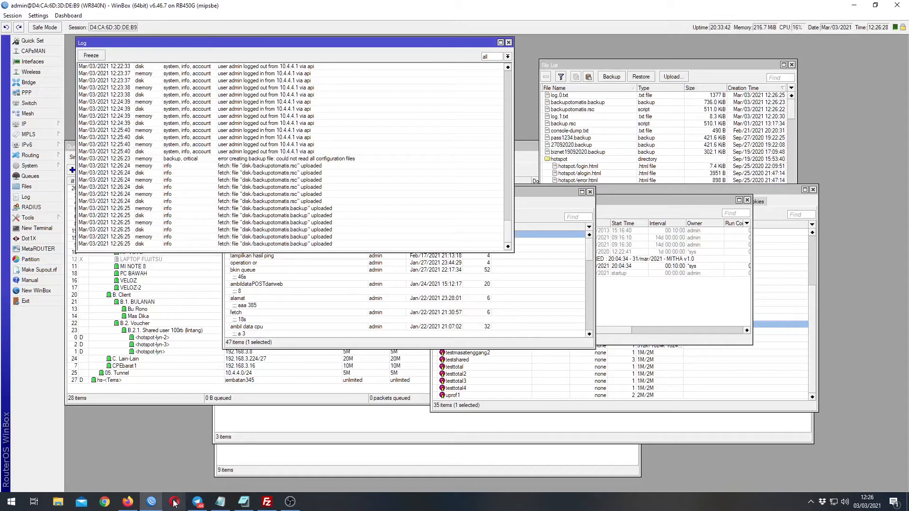
pyautogui.click(196, 505)
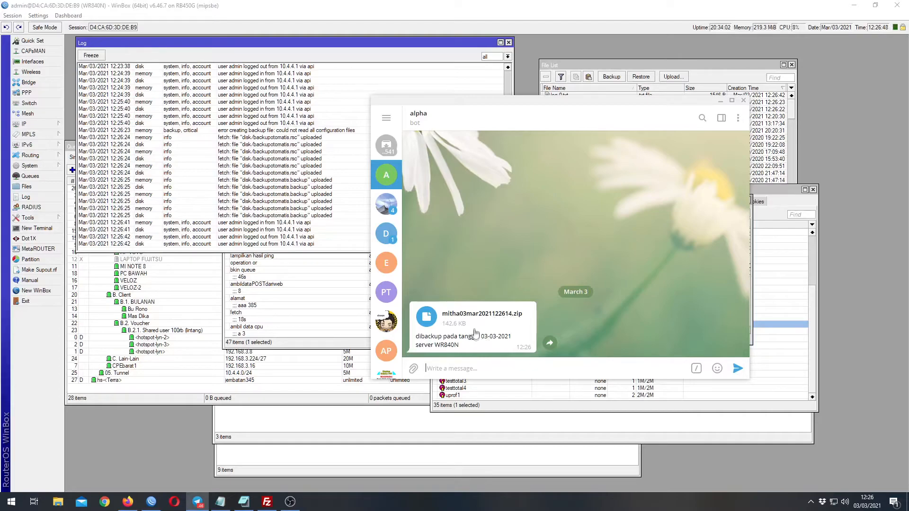
pyautogui.moveTo(529, 102); pyautogui.dragTo(561, 104)
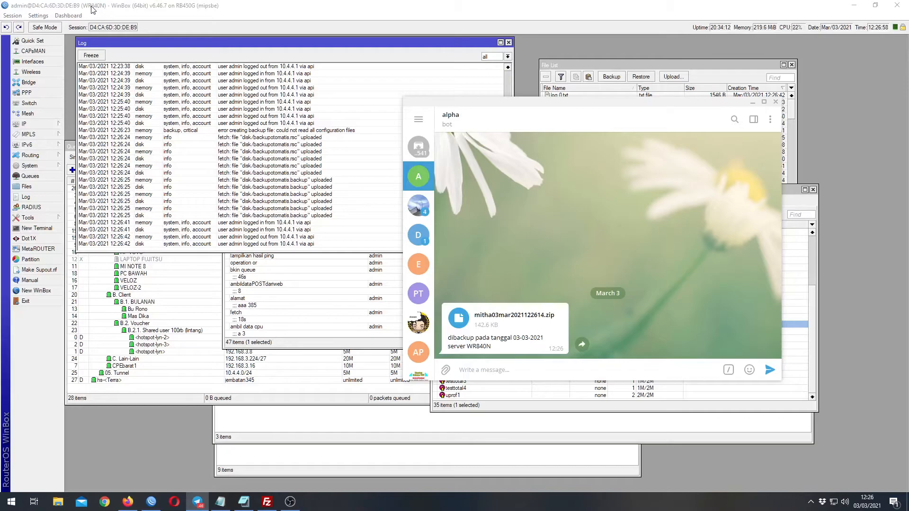
# - View the router's system identity and close it without changes
pyautogui.click(47, 166)
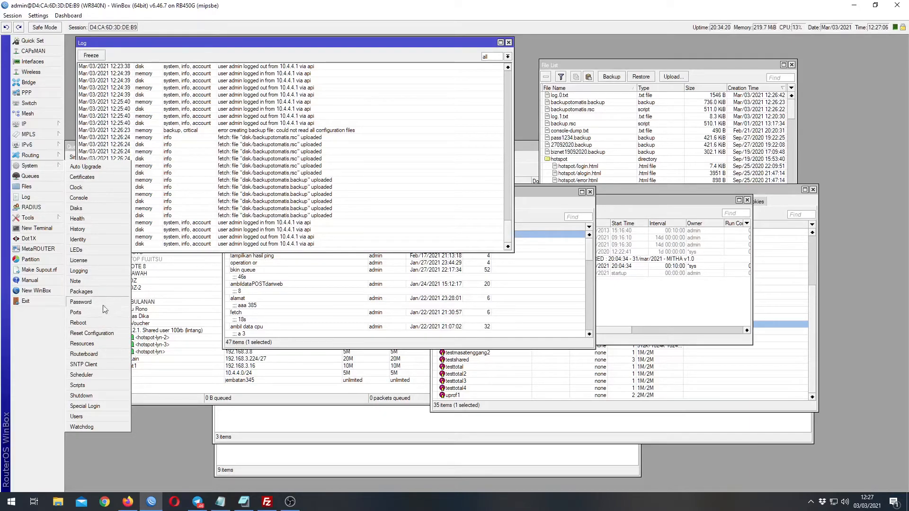
pyautogui.click(245, 503)
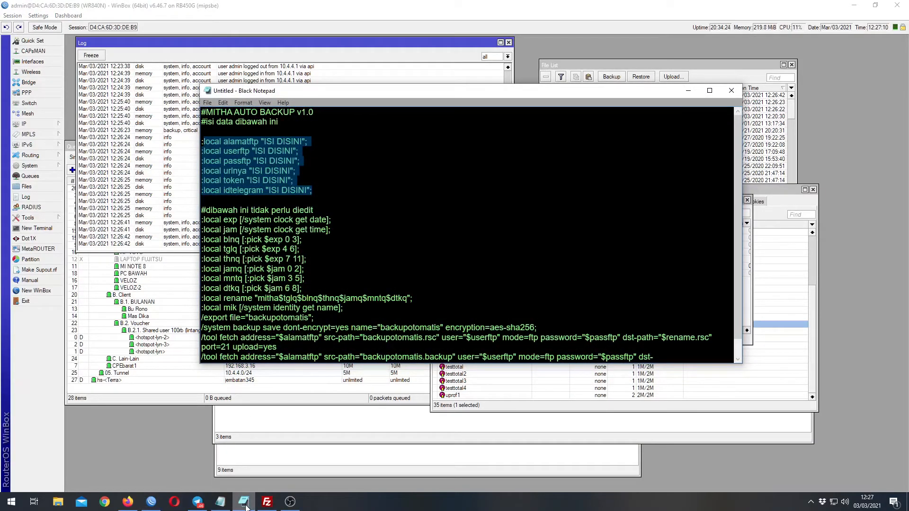
pyautogui.click(244, 504)
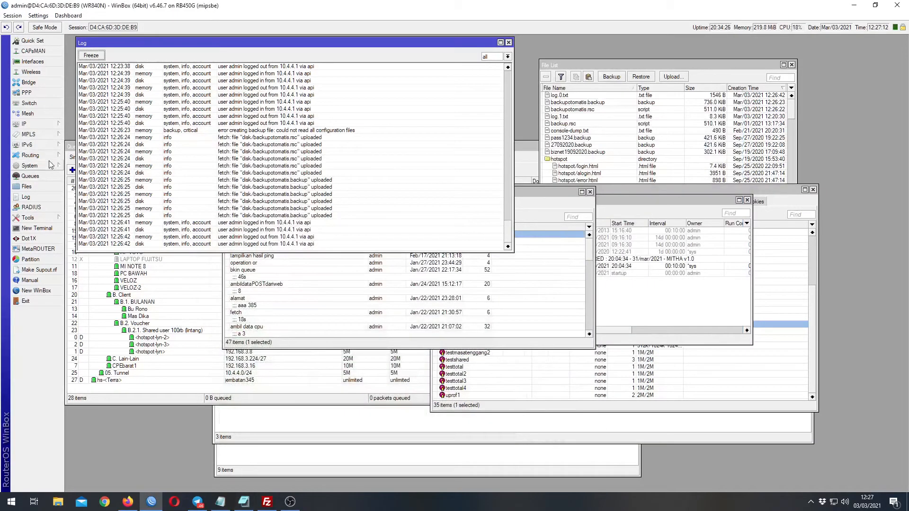
pyautogui.click(61, 165)
pyautogui.click(78, 240)
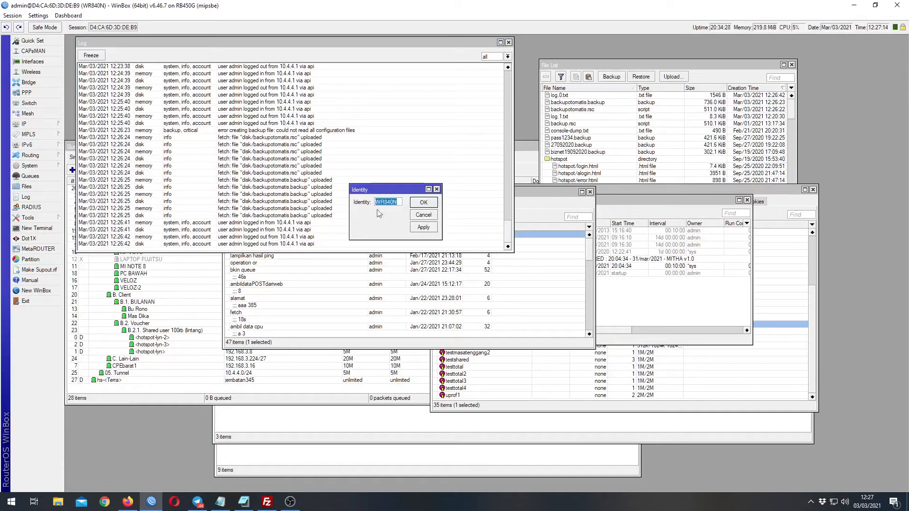
pyautogui.click(415, 216)
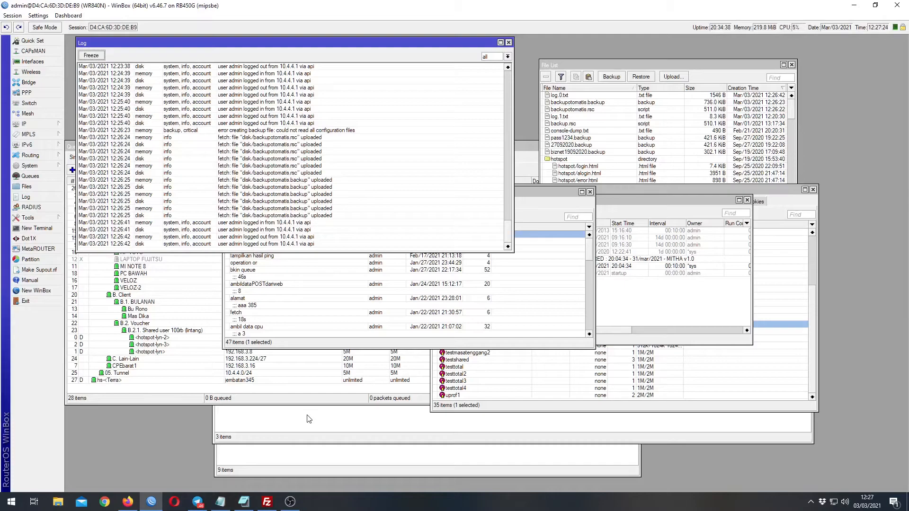
# - Switch to Telegram and check the server name in the bot's backup message, moving the chat window clear of the file list
pyautogui.click(204, 501)
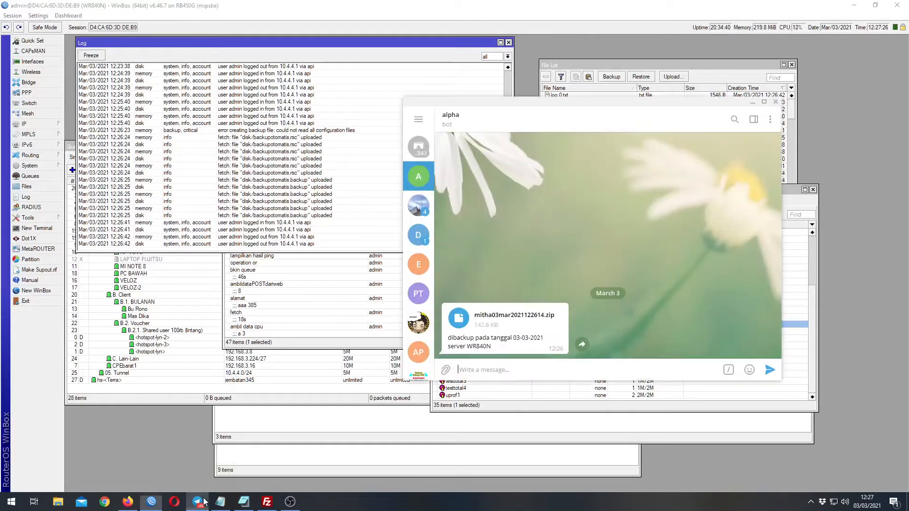
pyautogui.moveTo(467, 346); pyautogui.dragTo(492, 347)
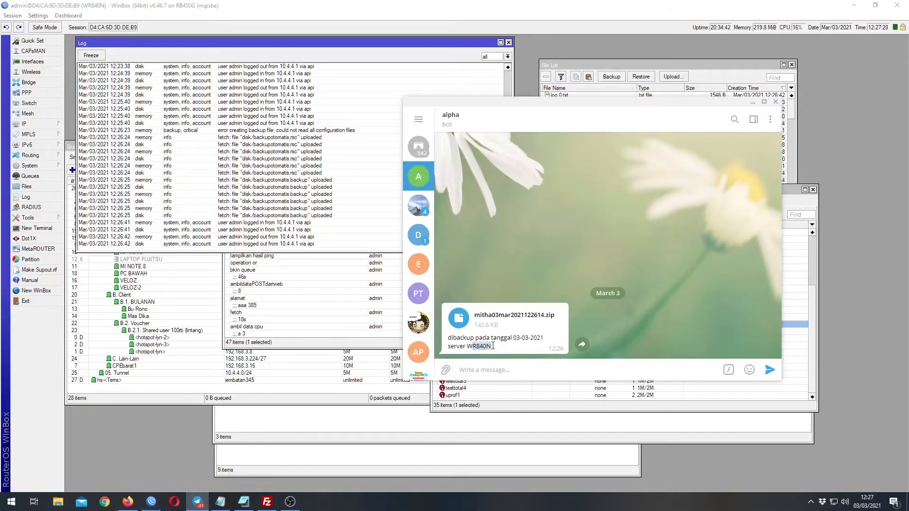
pyautogui.click(477, 350)
pyautogui.moveTo(519, 105); pyautogui.dragTo(603, 179)
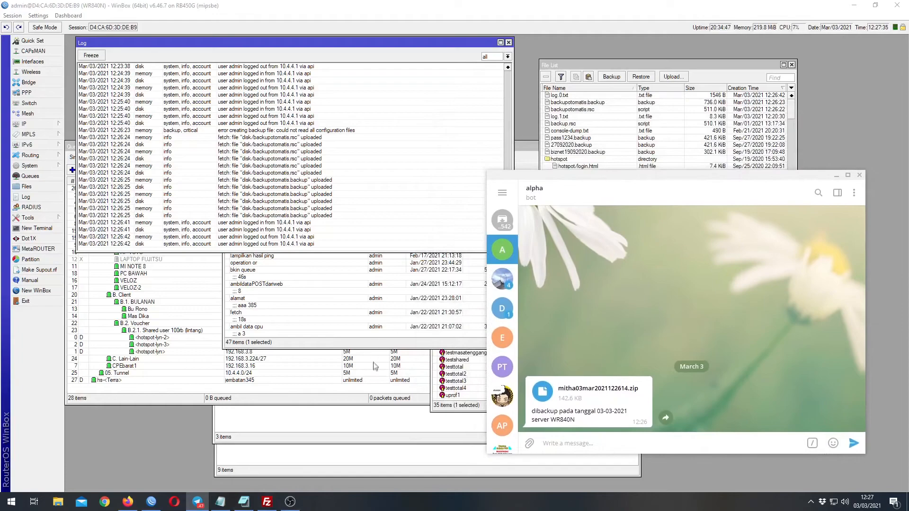
# - Delete backupotomatis.backup and backupotomatis.rsc from the router's file list
pyautogui.click(385, 343)
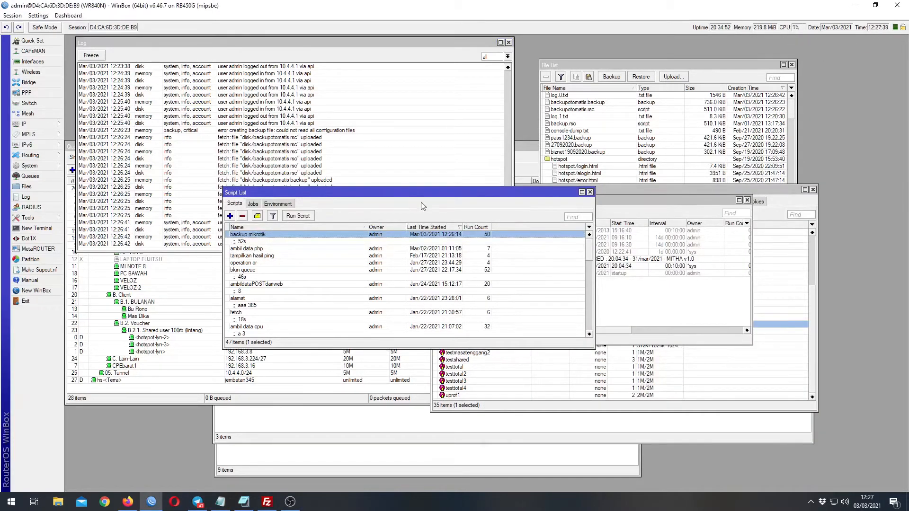
pyautogui.moveTo(425, 193); pyautogui.dragTo(478, 226)
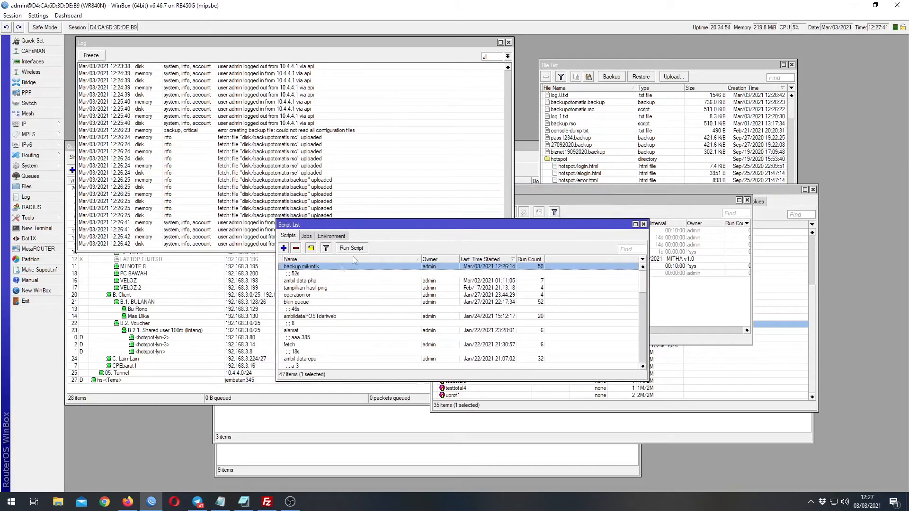
pyautogui.click(578, 102)
pyautogui.keyDown('ctrl'); pyautogui.click(581, 110); pyautogui.keyUp('ctrl')
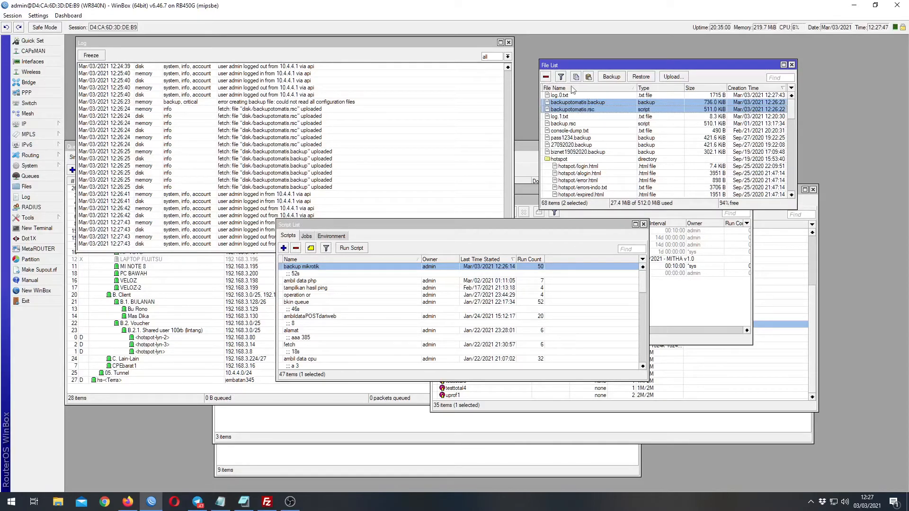
pyautogui.click(546, 77)
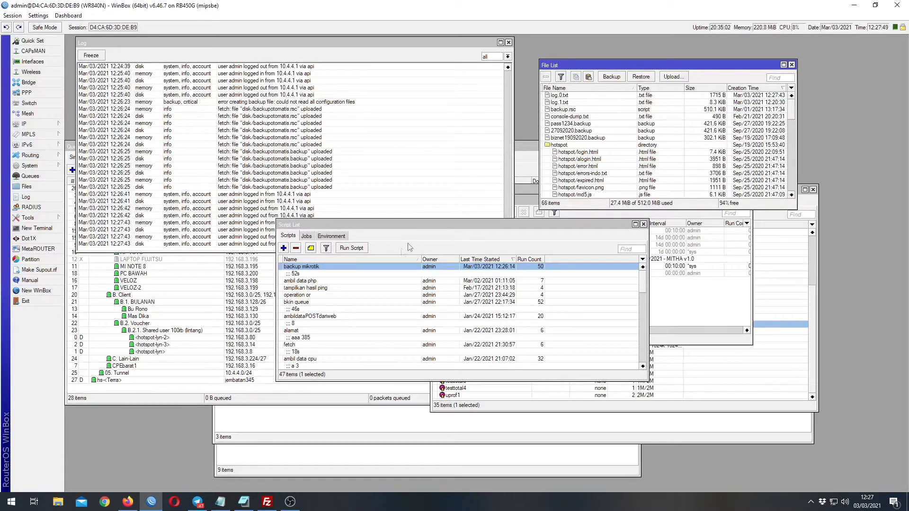
# - Run the "backup mikrotik" script again and check the log and the Telegram bot chat for the new backup
pyautogui.click(354, 248)
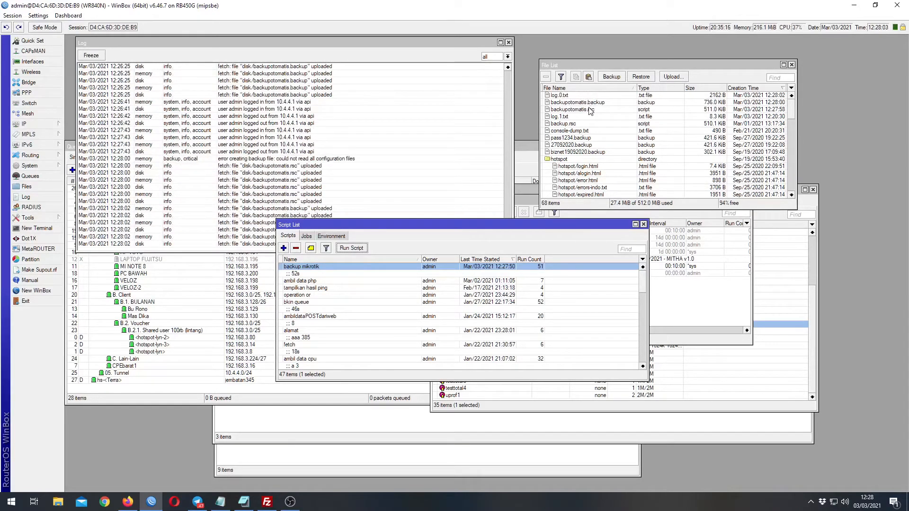
pyautogui.click(322, 158)
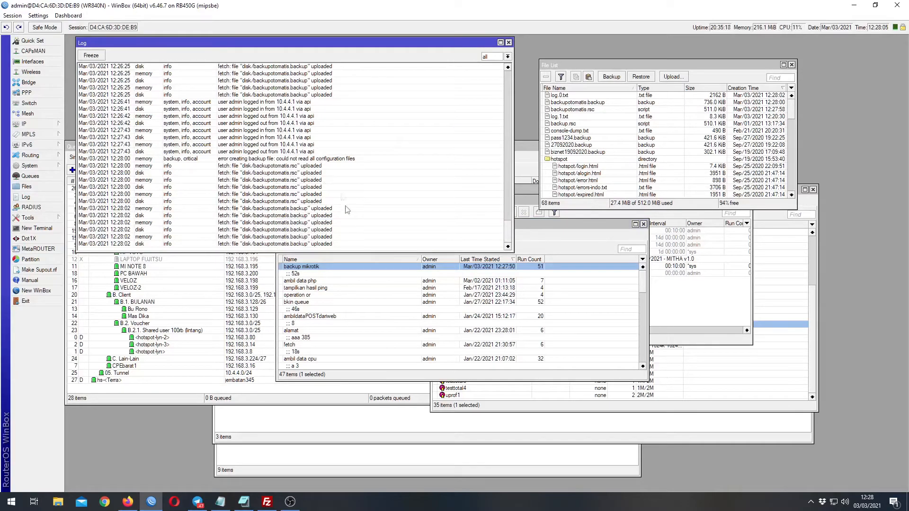
pyautogui.click(199, 504)
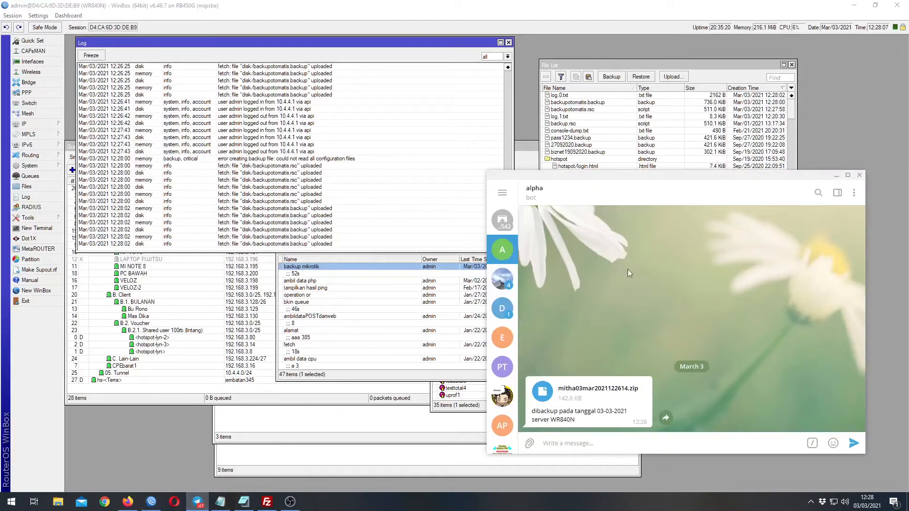